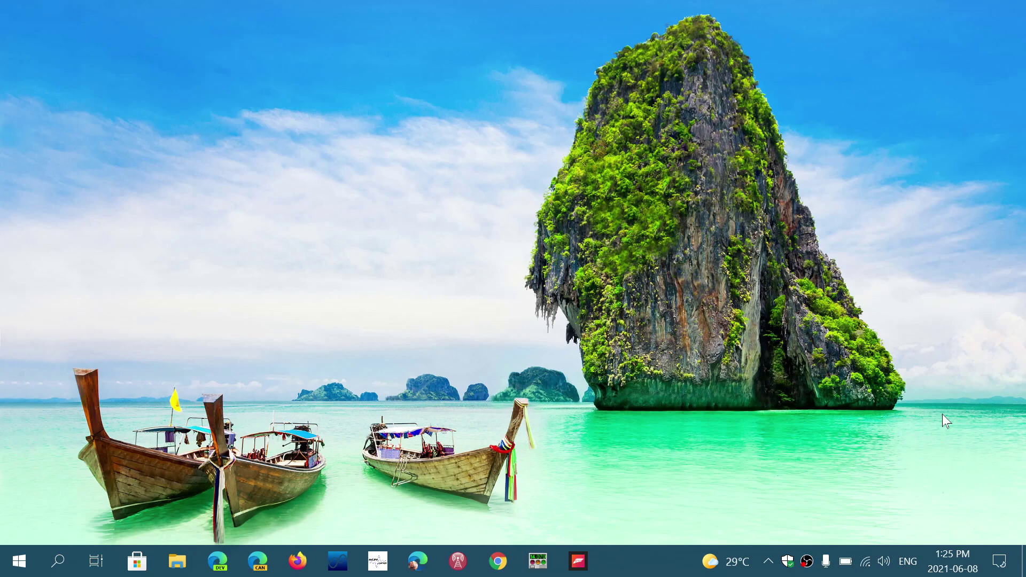
Step: Go from Action Center's All settings to Update & Security's Windows Update page
click(998, 561)
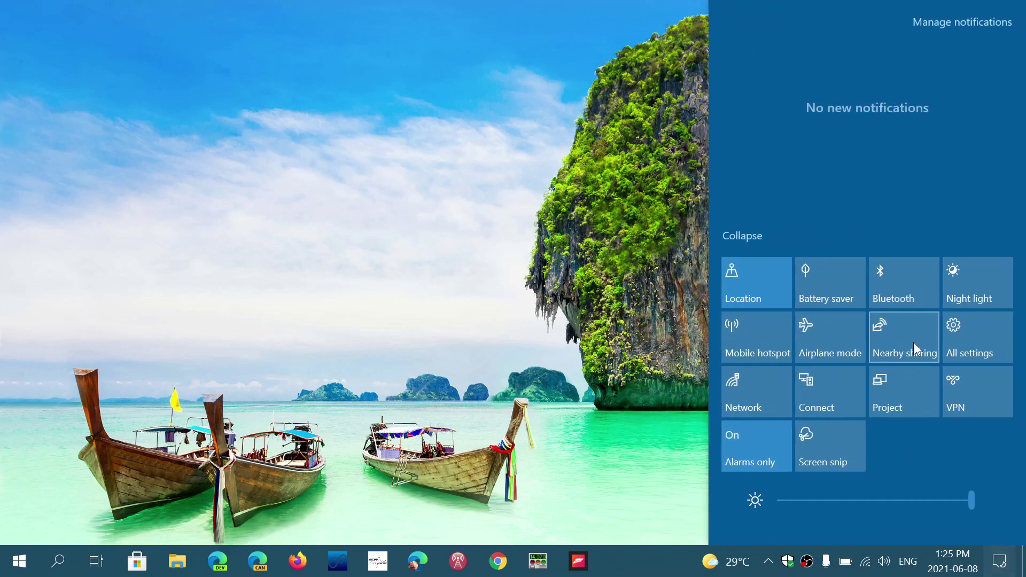
click(967, 343)
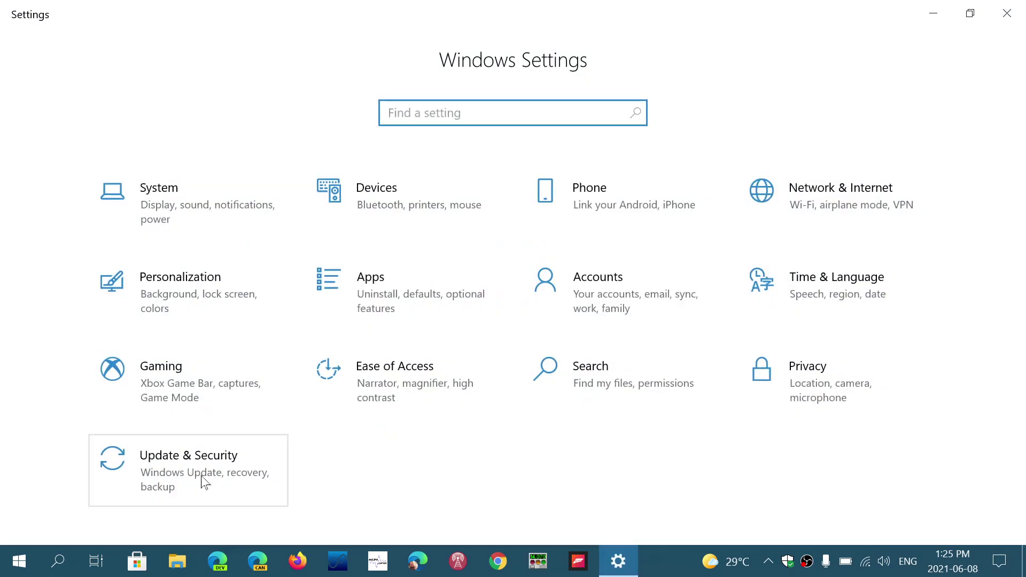
click(203, 481)
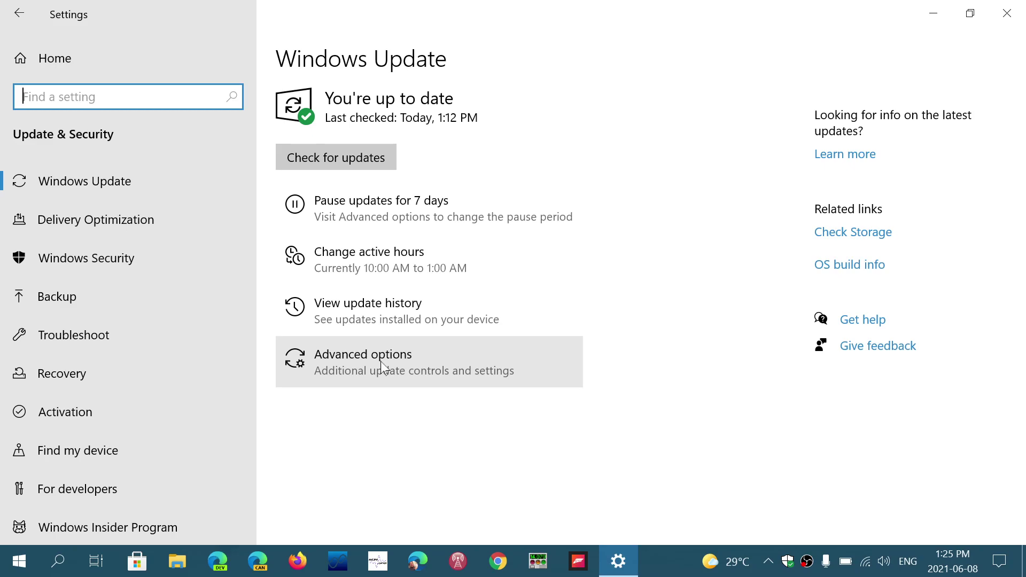
Step: Open the update history and inspect the 2021-06 Cumulative Update (KB5003637) entry
click(385, 318)
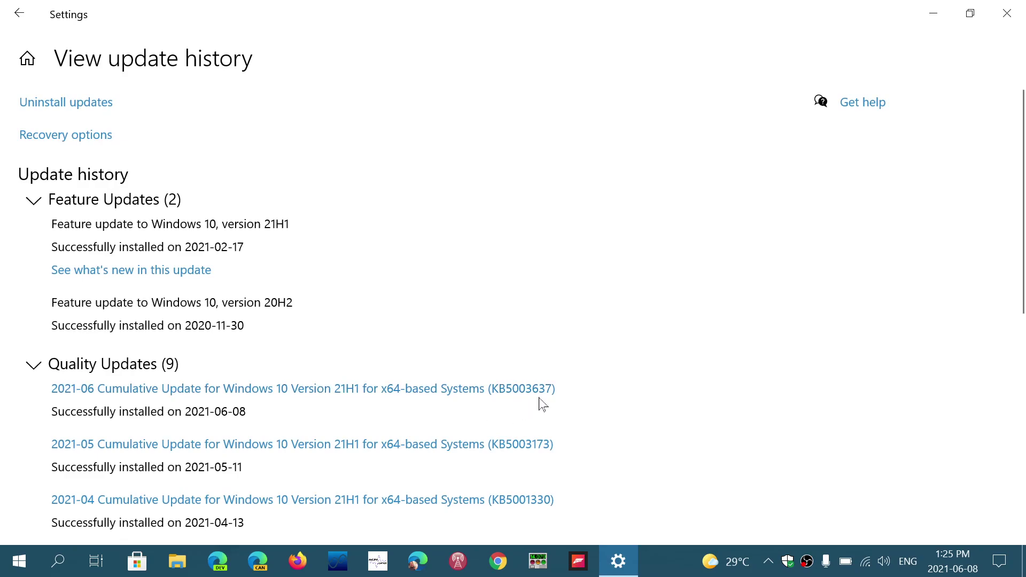
click(168, 393)
Step: Close Settings, run winver from search, and centre the About Windows dialog (Build 19043.1052)
click(1014, 17)
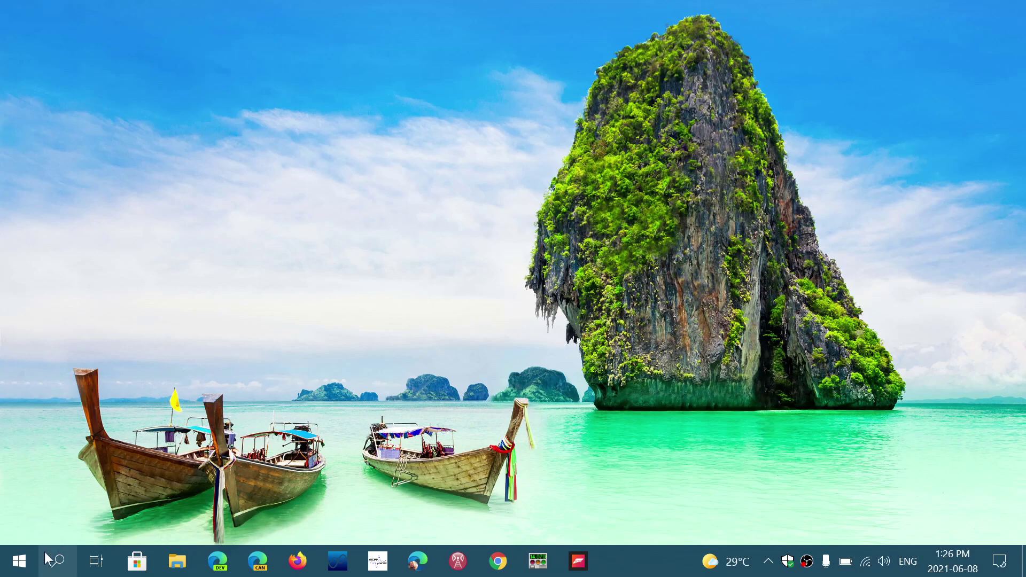
click(50, 559)
text(winver)
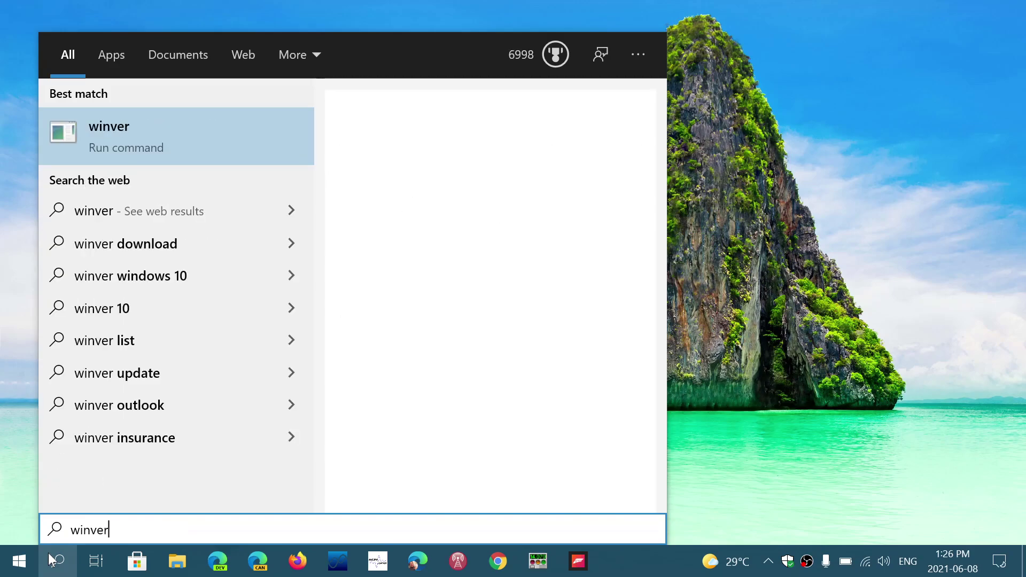
click(490, 193)
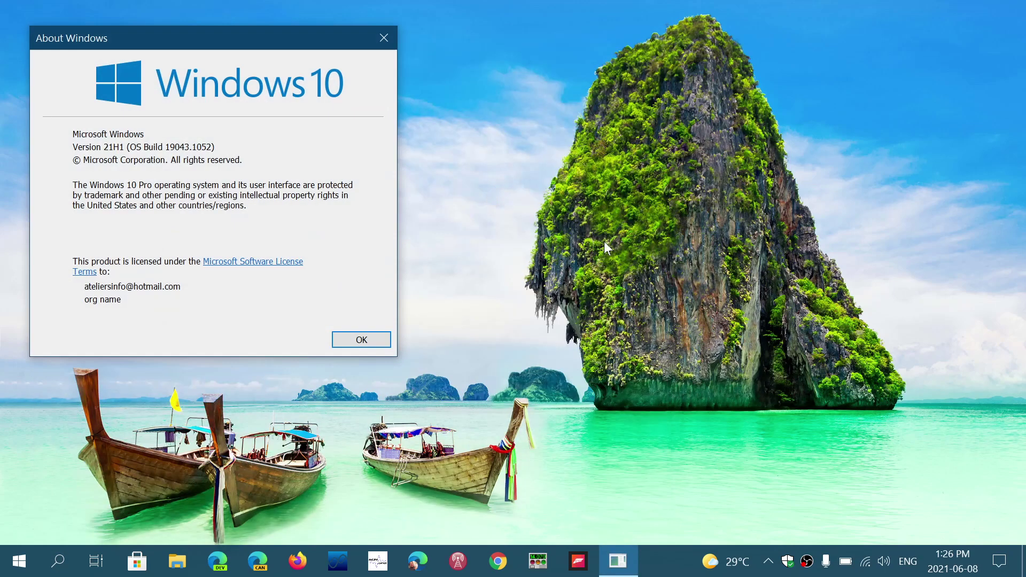
drag(230, 46, 638, 106)
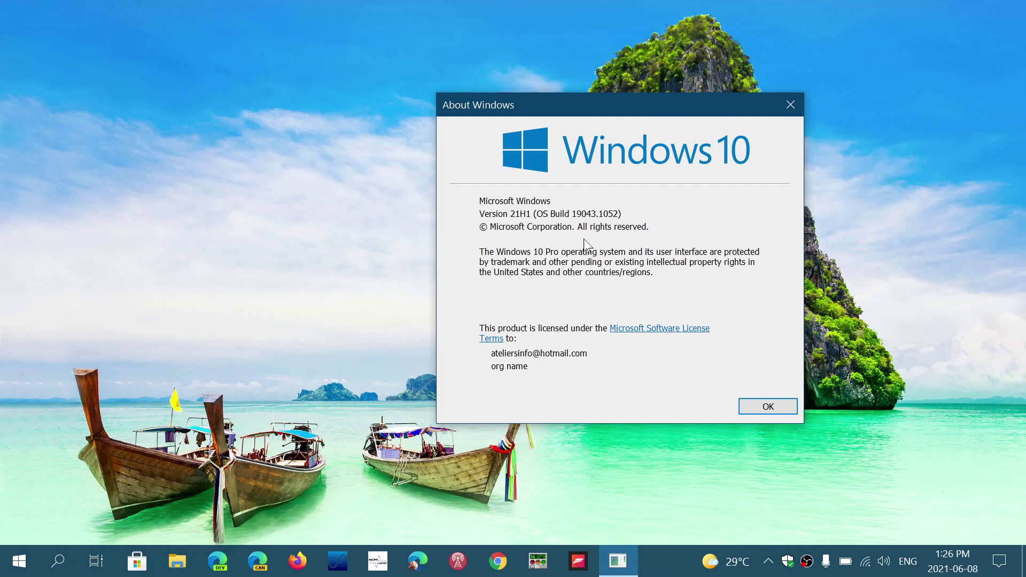
Step: Close the About Windows dialog to leave an empty Windows 10 desktop
click(795, 105)
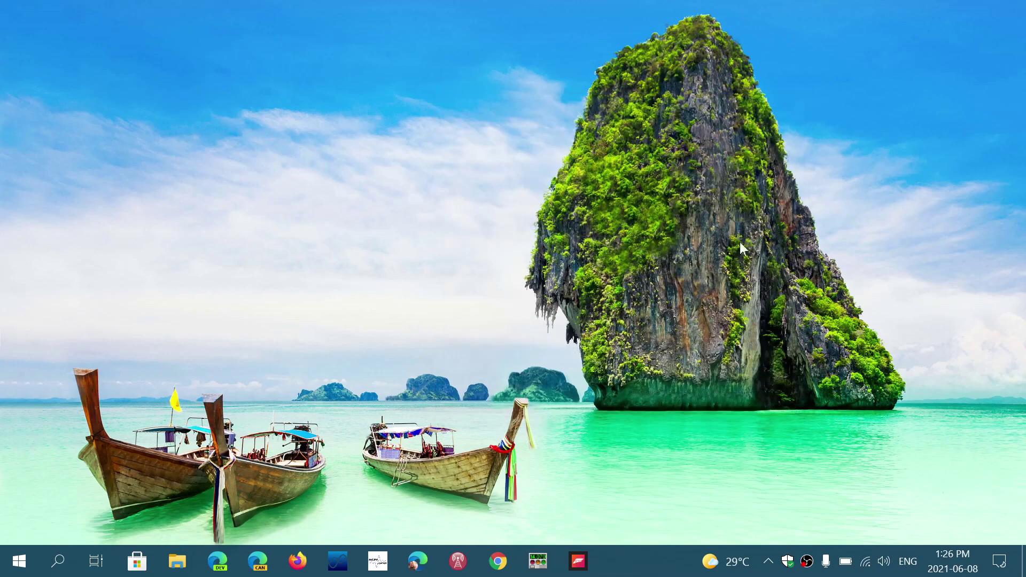